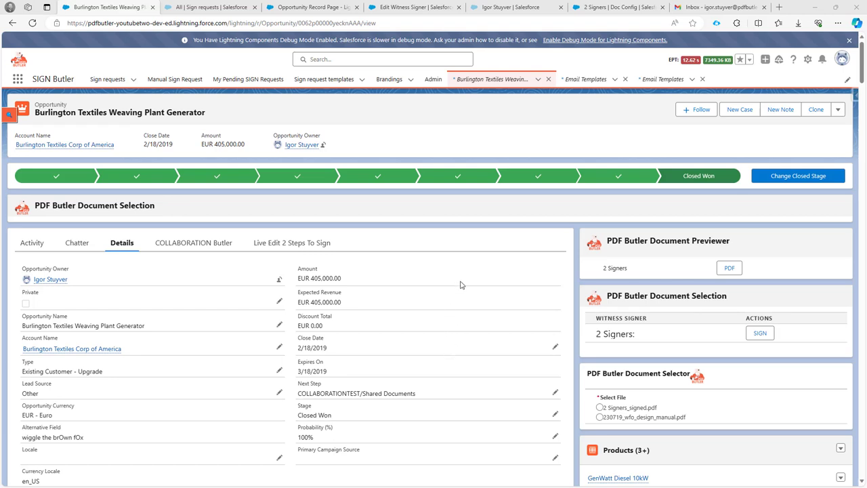
# Open the PDF Butler preview of the 2 Signers document from the opportunity
pyautogui.click(725, 268)
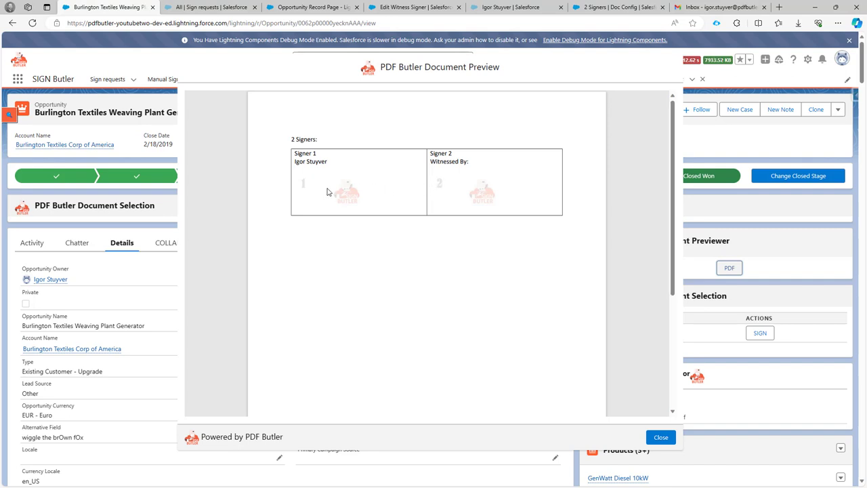
# Close the preview and send the 2 Signers document out for signing
pyautogui.click(661, 439)
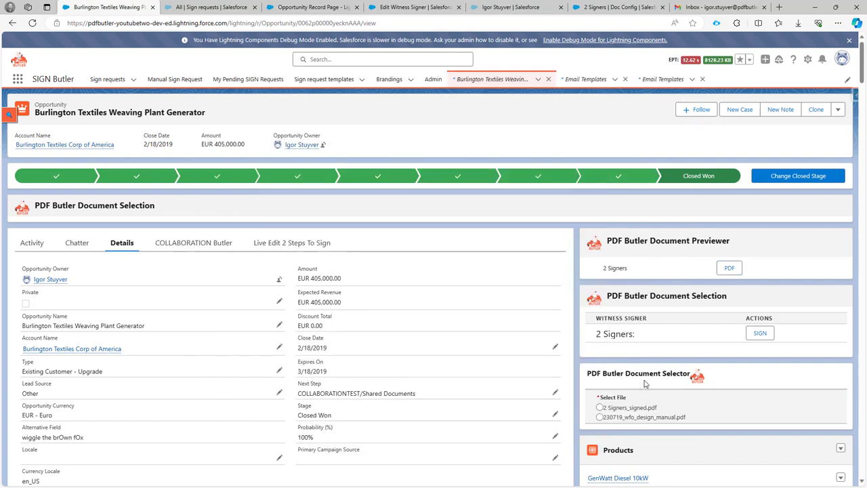
pyautogui.click(762, 335)
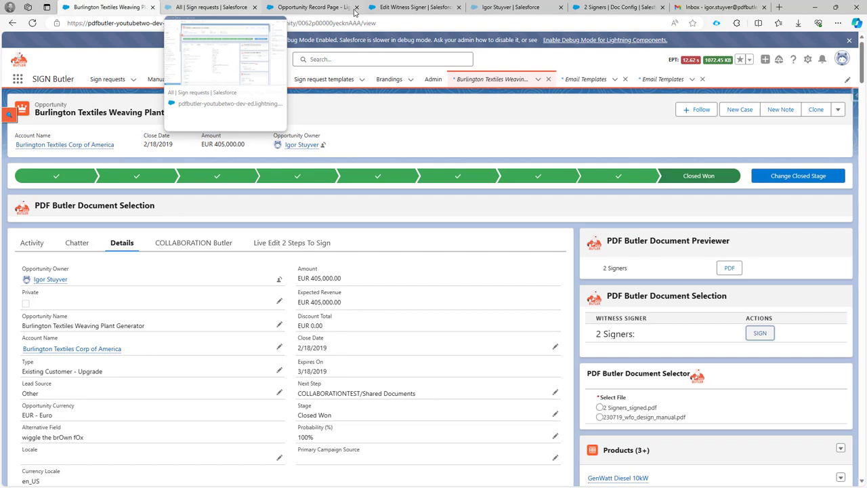
pyautogui.moveTo(410, 11)
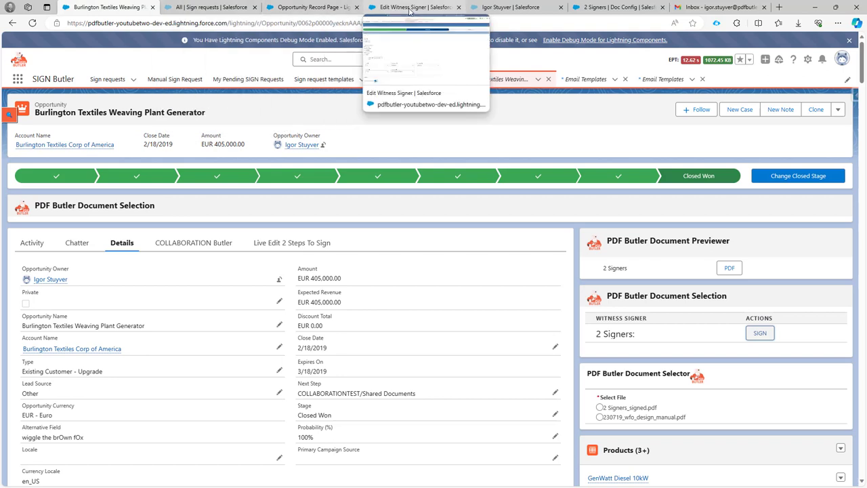
# Check the Witness Signer template's Stakeholders step, where Signer Witness Required is active
pyautogui.click(410, 10)
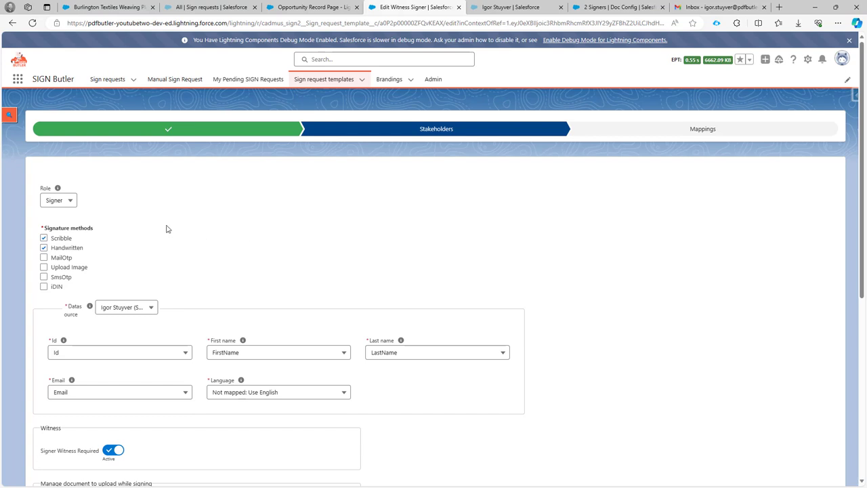
pyautogui.scroll(-1, 155, 235)
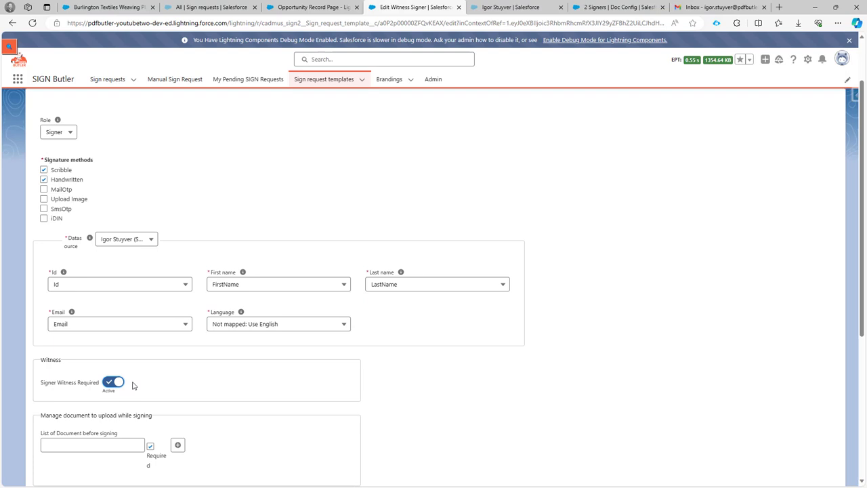
# Refresh the sign requests list and open the Burlington Textiles Weaving Plant Generator request
pyautogui.click(198, 7)
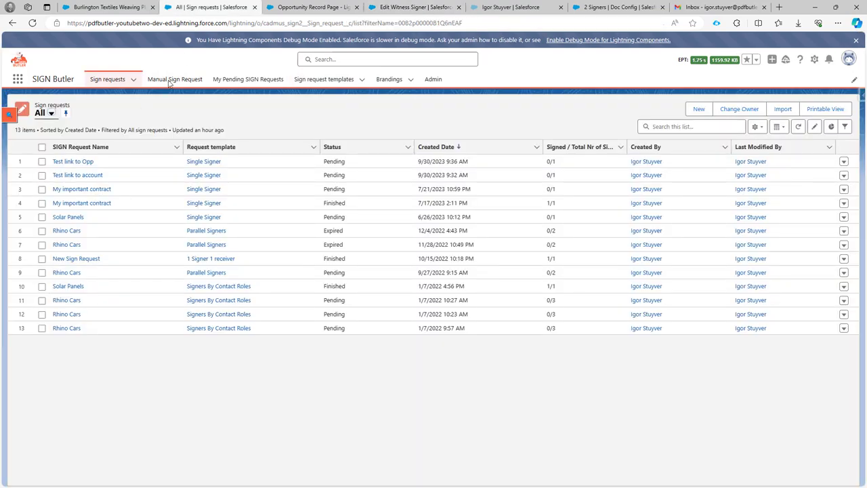
pyautogui.click(799, 126)
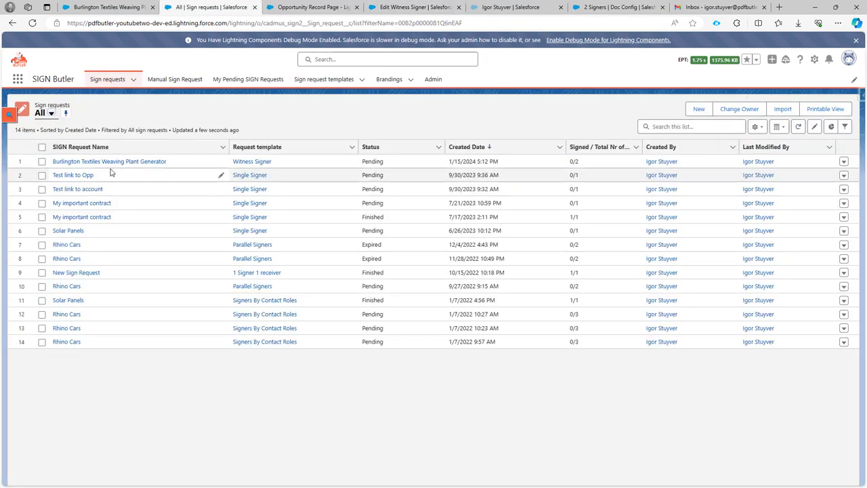
pyautogui.click(109, 163)
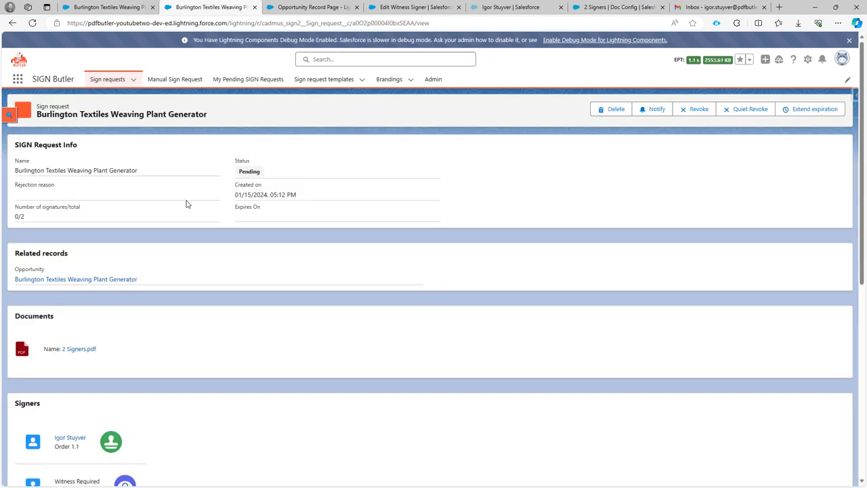
# Copy the Witness Required signer entry from the request's signers list
pyautogui.scroll(-2, 188, 209)
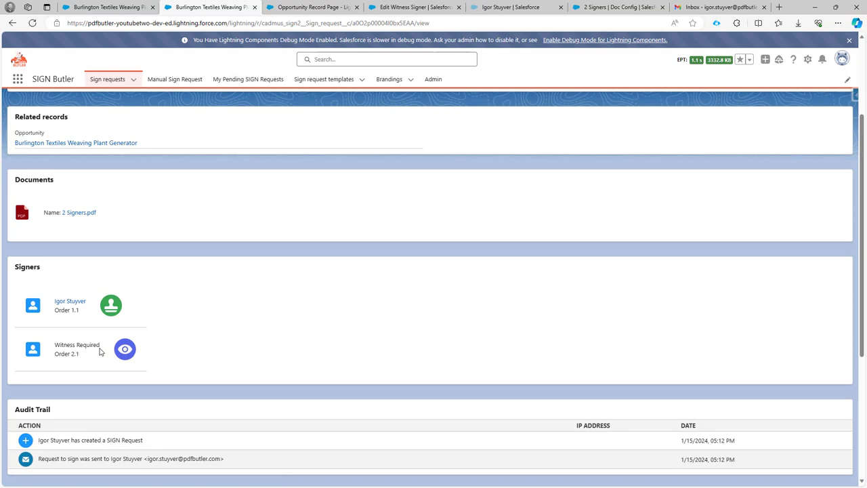
pyautogui.moveTo(55, 349); pyautogui.dragTo(101, 345)
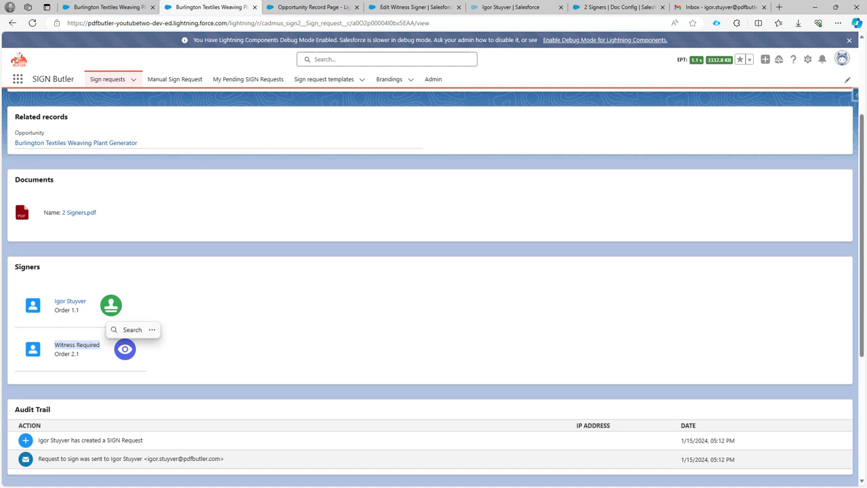
pyautogui.hotkey('ctrl', 'c')
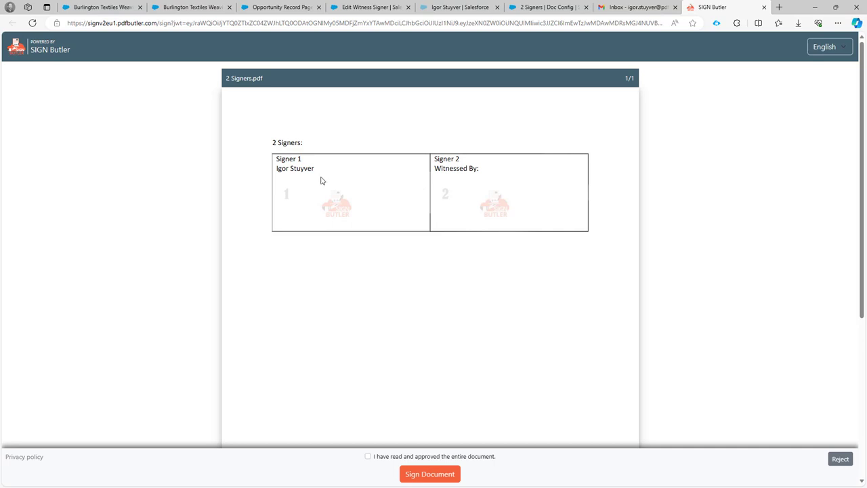
# Mark the 2 Signers document as read and approved, then begin signing
pyautogui.scroll(-3, 344, 232)
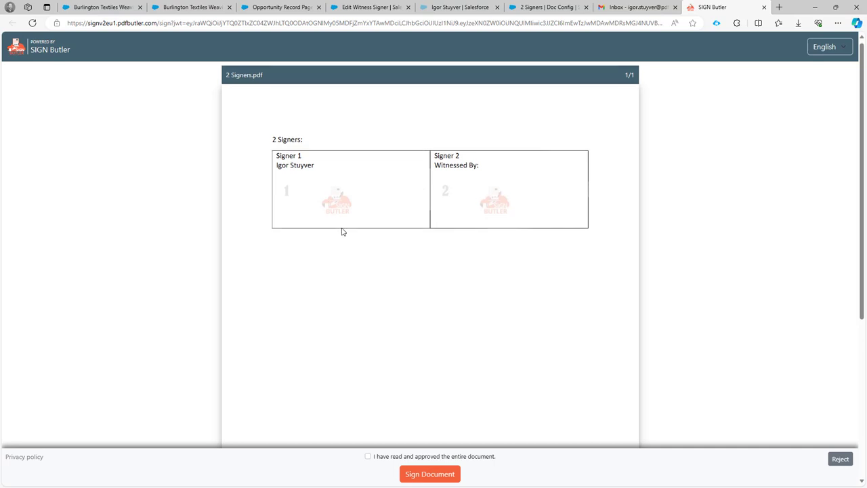
pyautogui.click(395, 458)
pyautogui.click(433, 475)
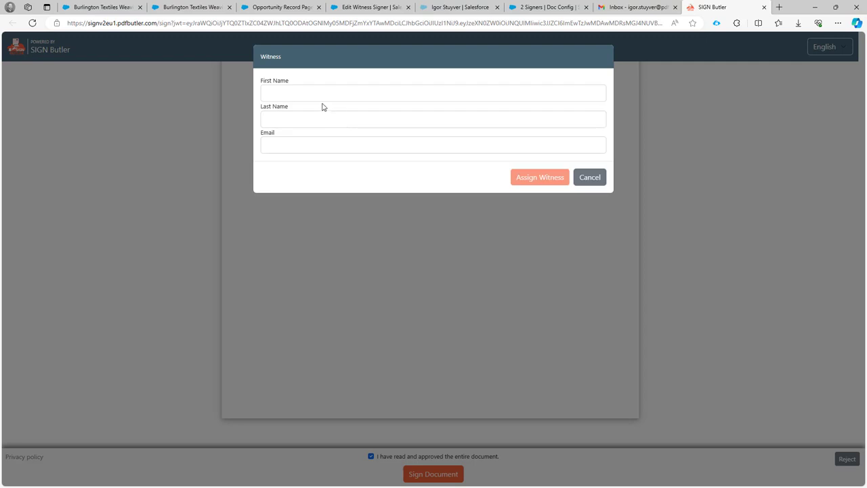
# Enter the witness's first and last name in the Witness dialog
pyautogui.click(323, 96)
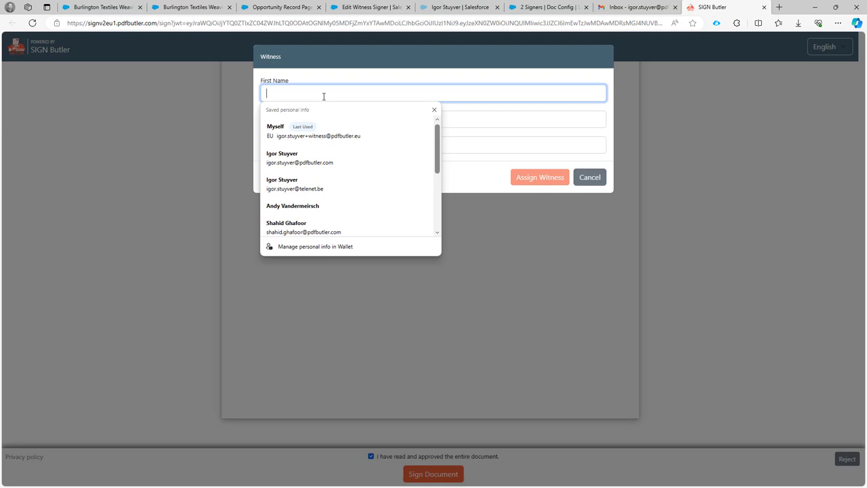
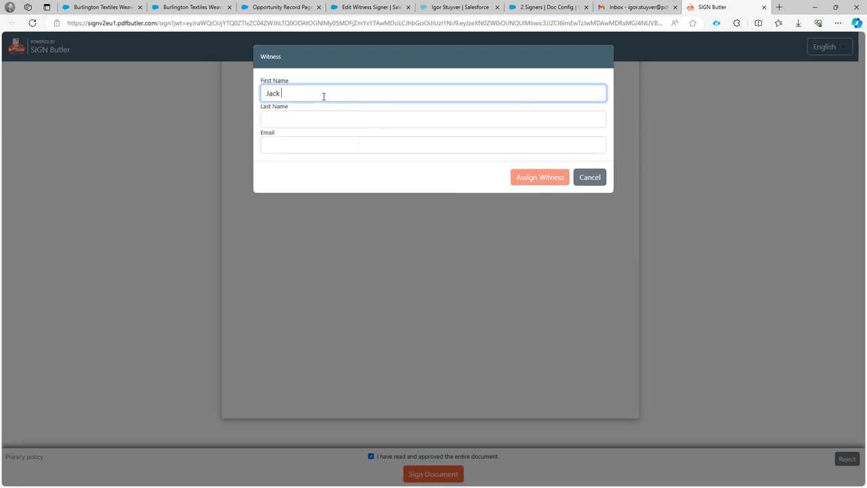
pyautogui.press('Tab')
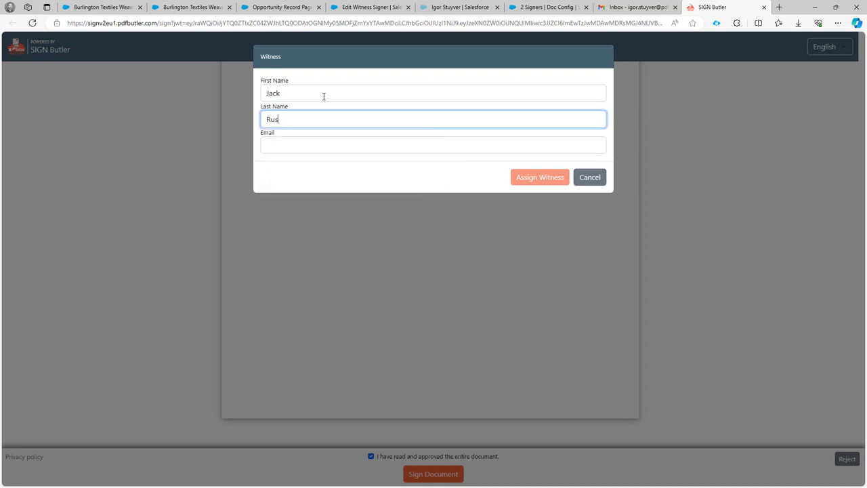
pyautogui.press('Tab')
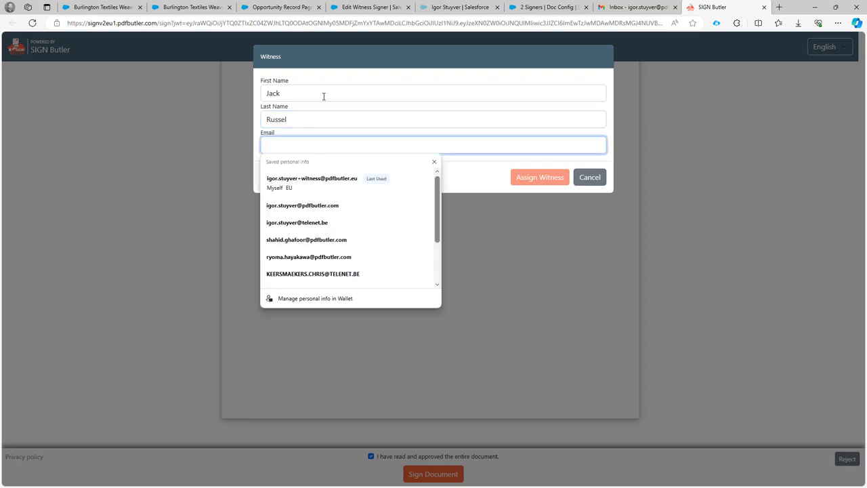
# Correct the witness's e-mail address and assign that person as witness
pyautogui.click(317, 181)
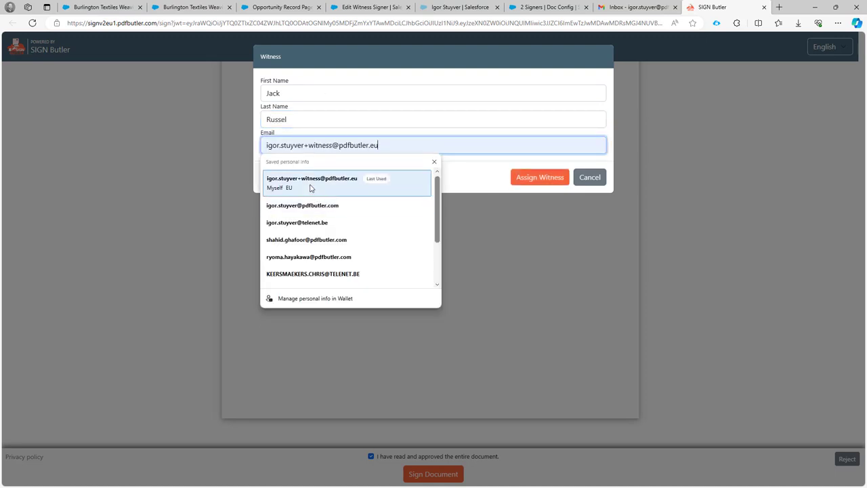
pyautogui.doubleClick(318, 148)
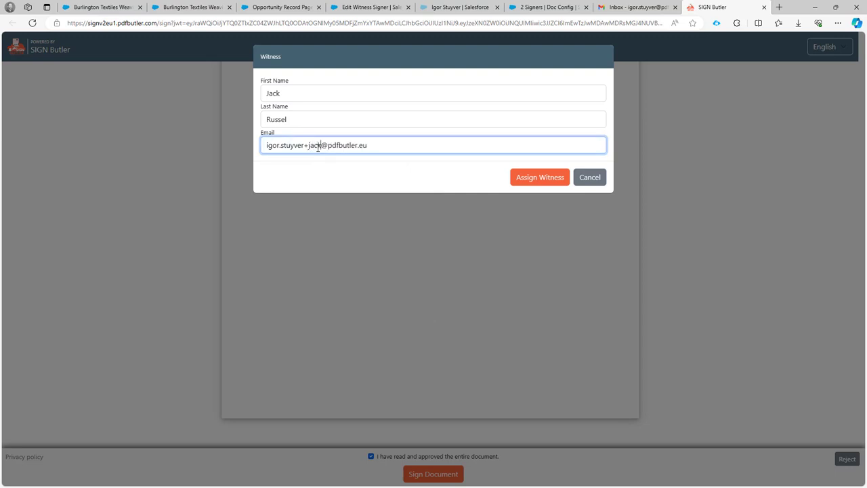
pyautogui.click(532, 180)
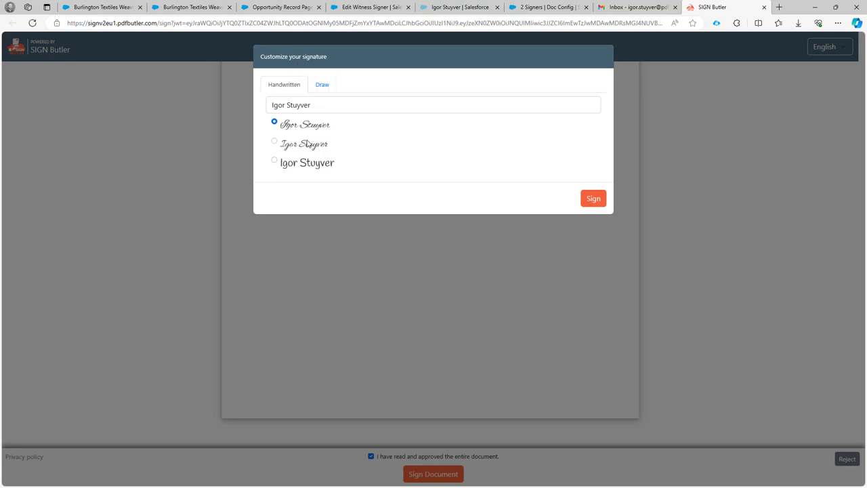
# Sign with the second handwritten style and return to the Salesforce sign request
pyautogui.click(309, 145)
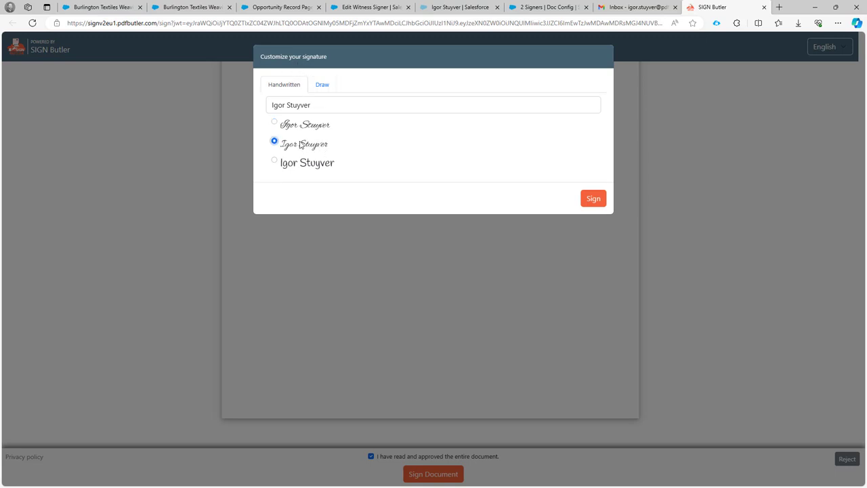
pyautogui.click(597, 199)
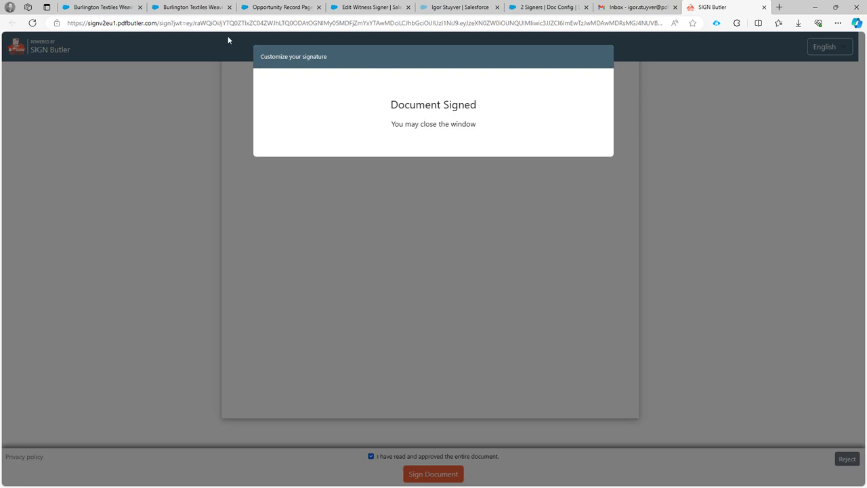
pyautogui.click(197, 8)
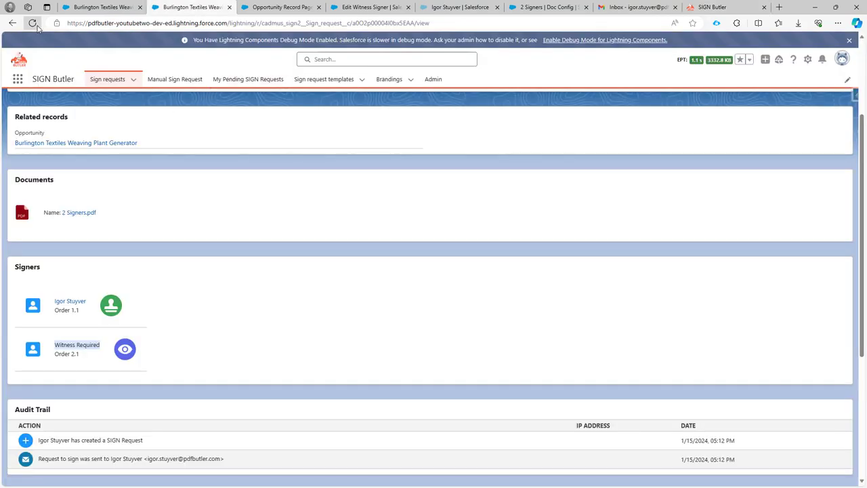
# Reload the sign request and highlight the audit entry showing the witness request was sent
pyautogui.click(34, 24)
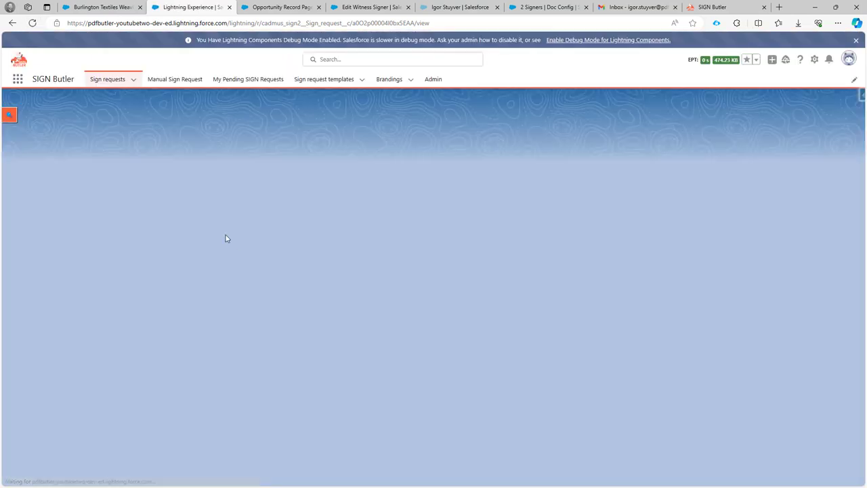
pyautogui.scroll(-2, 233, 253)
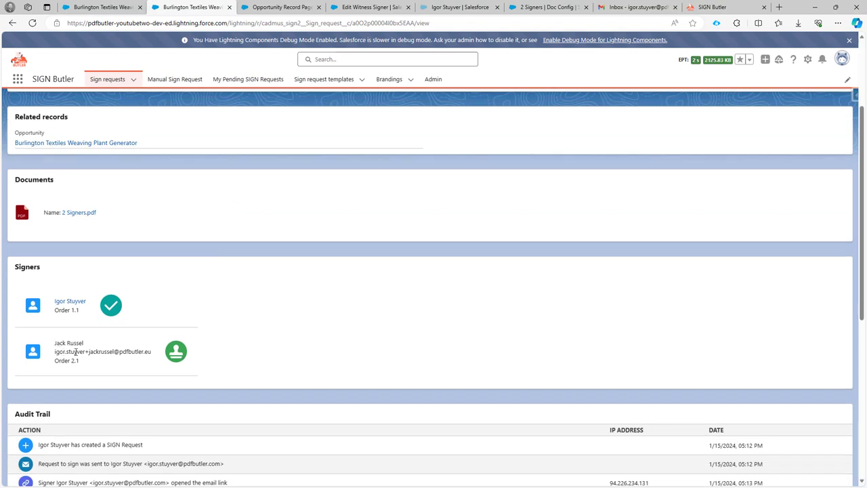
pyautogui.scroll(-3, 77, 352)
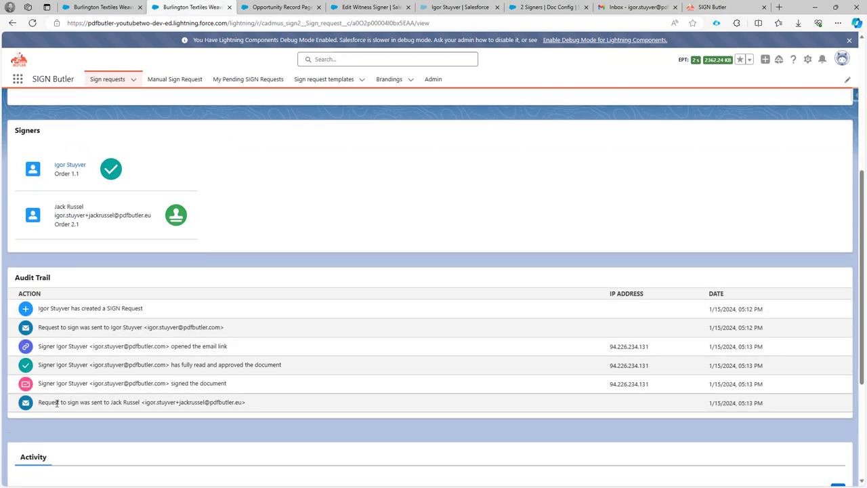
pyautogui.moveTo(39, 403); pyautogui.dragTo(140, 403)
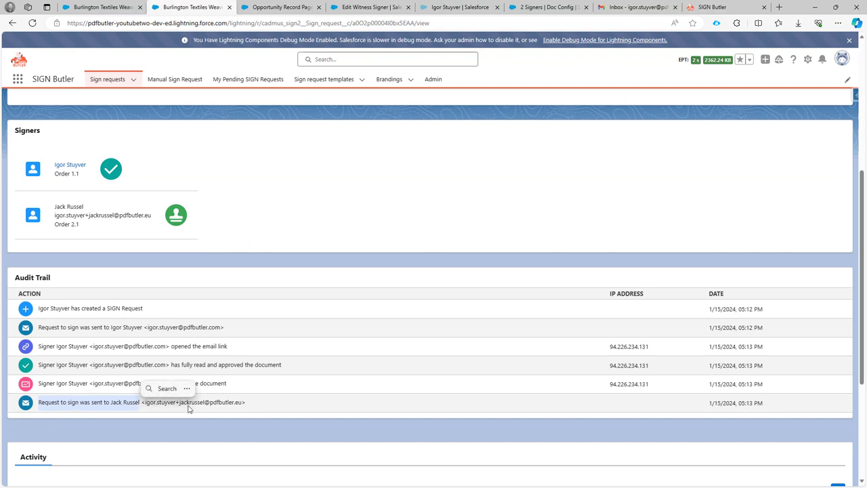
pyautogui.click(628, 8)
# Open the witness signing request e-mail from the Gmail inbox
pyautogui.moveTo(27, 107)
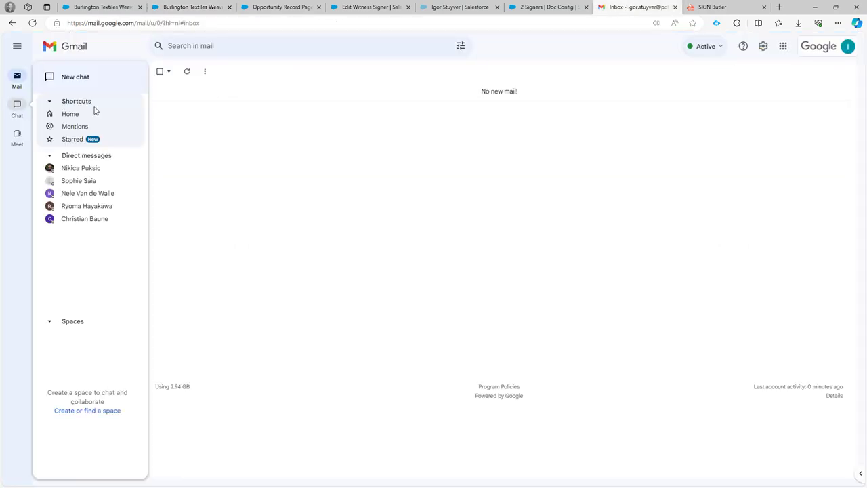
pyautogui.click(78, 107)
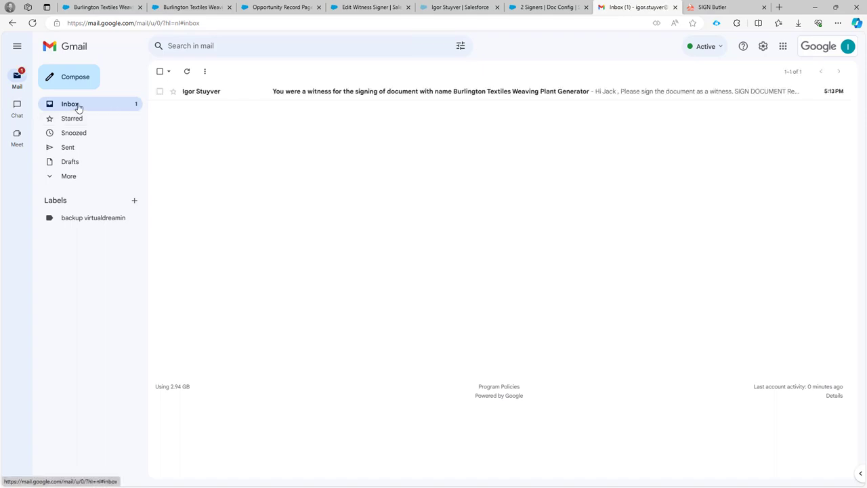
pyautogui.click(193, 94)
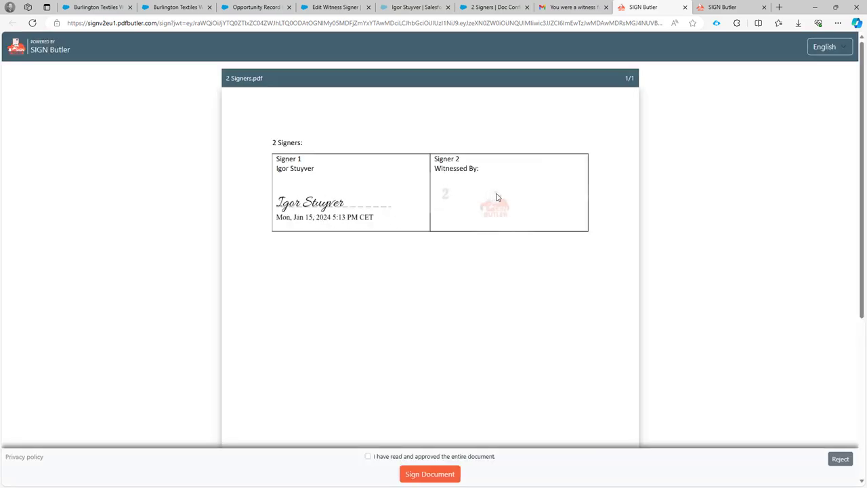
# As the witness, approve 2 Signers.pdf and sign it with the third, plain handwritten style
pyautogui.scroll(-5, 498, 205)
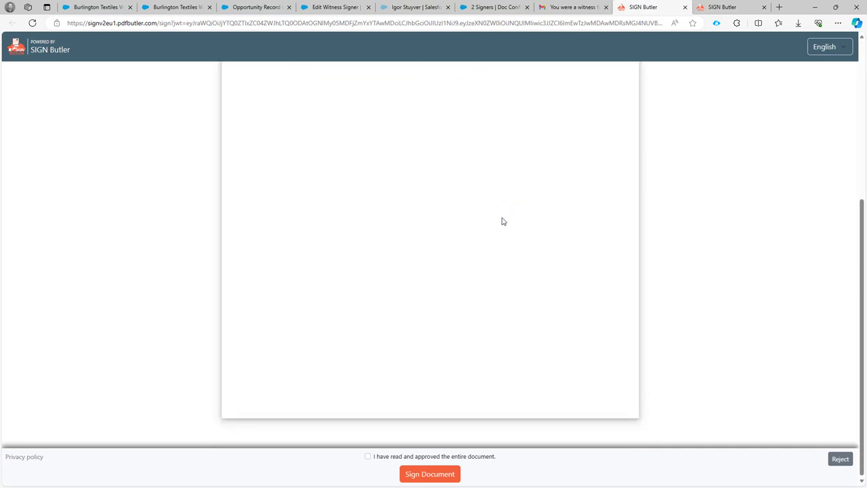
pyautogui.click(422, 457)
pyautogui.click(430, 475)
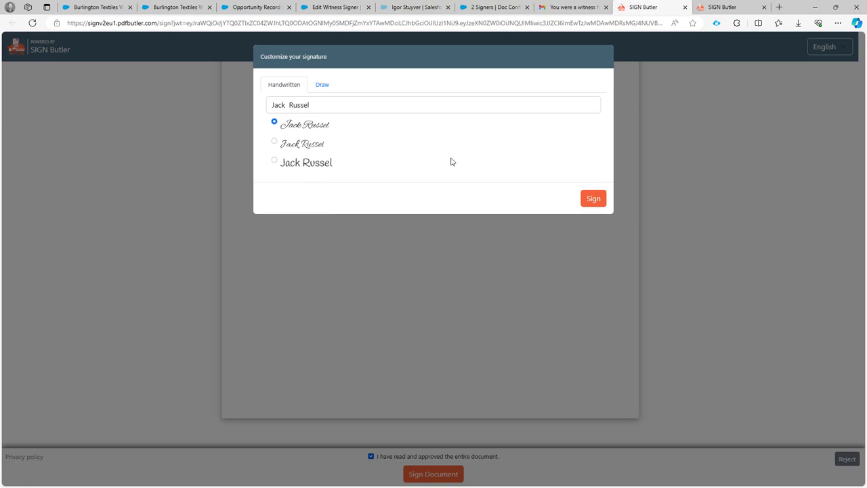
pyautogui.click(301, 165)
pyautogui.click(591, 198)
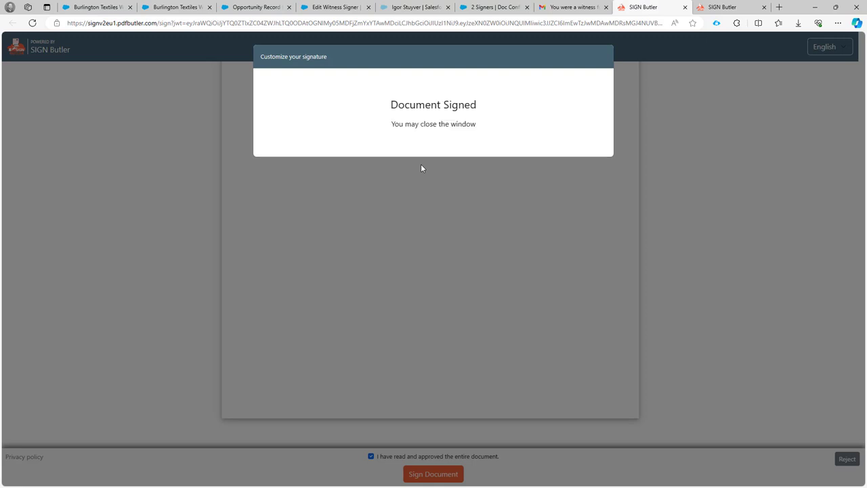
pyautogui.click(181, 8)
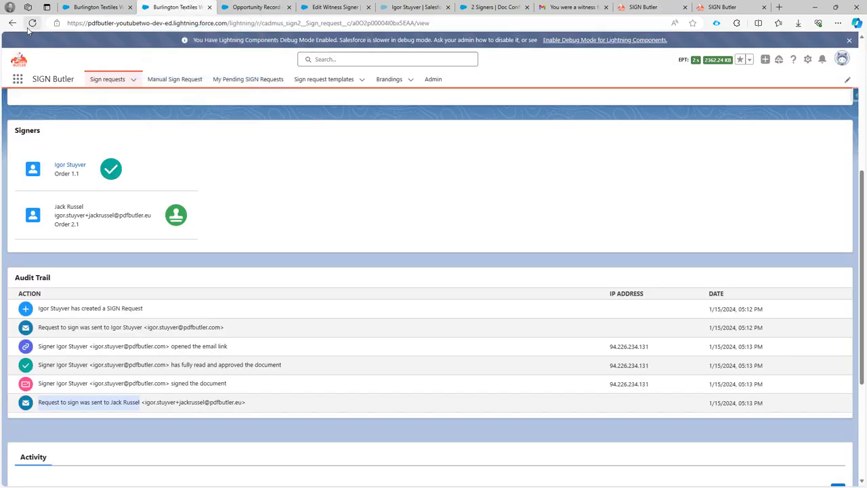
# Reload the sign request and confirm both signers completed and the audit trail's 'all signed' mail entries
pyautogui.click(33, 24)
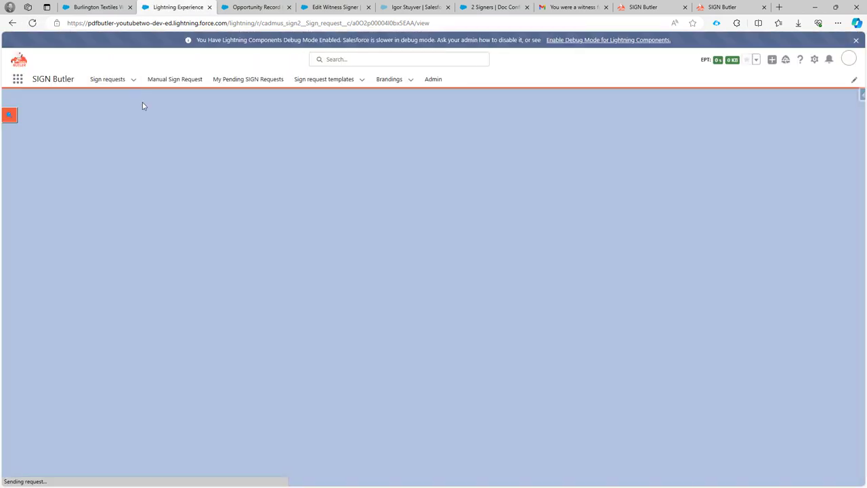
pyautogui.scroll(-3, 168, 166)
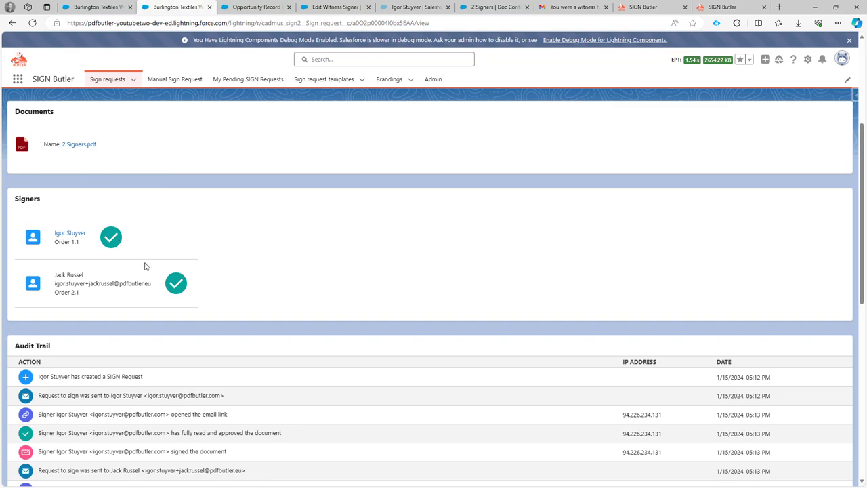
pyautogui.scroll(-3, 156, 283)
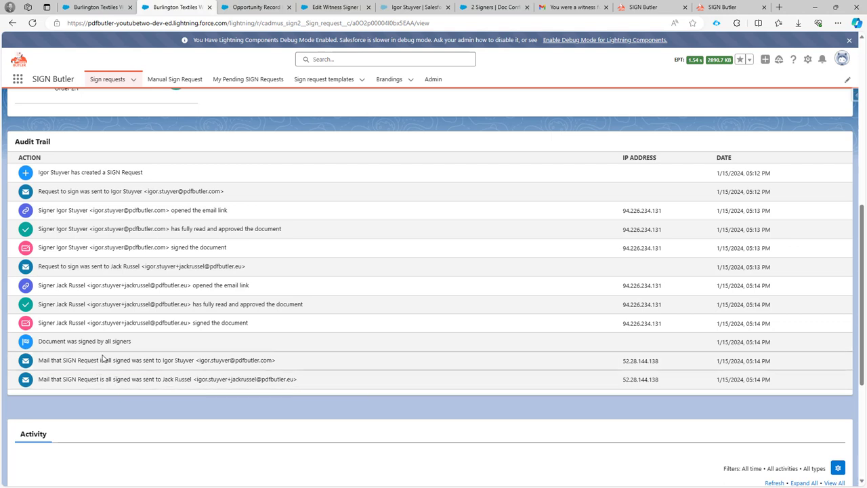
pyautogui.scroll(-1, 101, 359)
pyautogui.moveTo(173, 292); pyautogui.dragTo(238, 303)
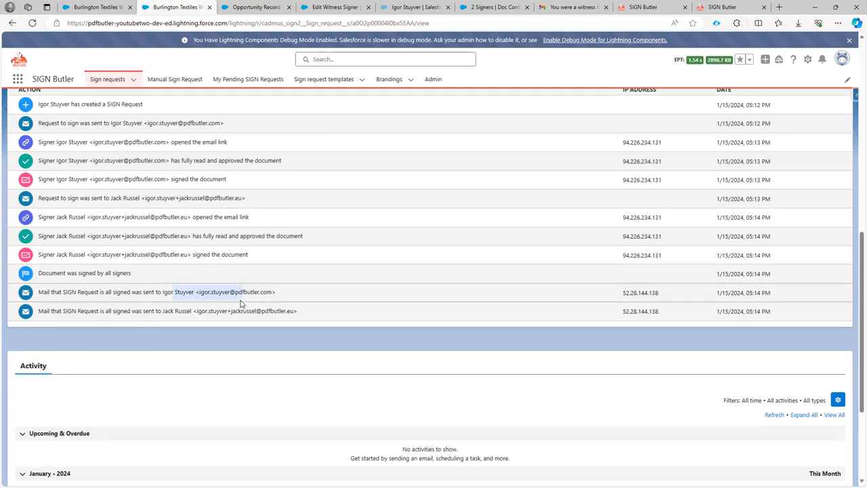